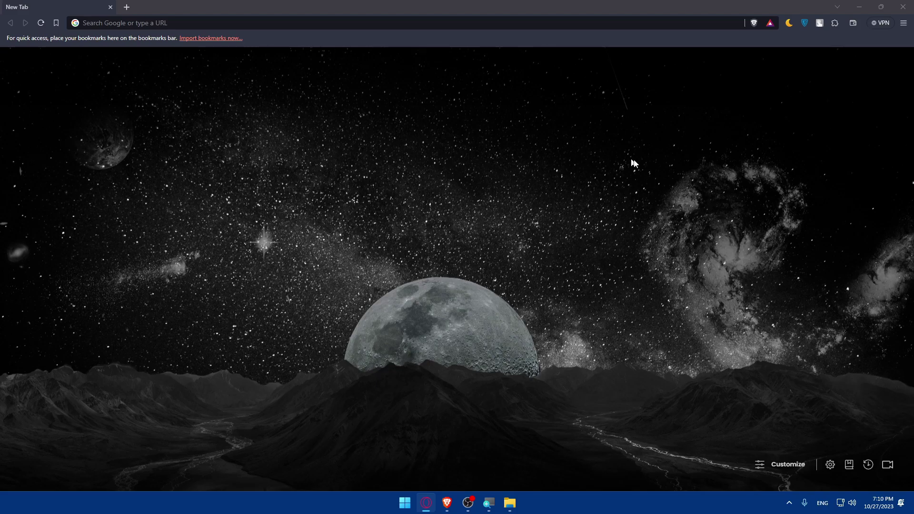
Step: Bring Brave to the front and load the Ecwid website by entering 'ecwid' in the address bar
{"action": "left_click", "coordinate": [593, 210]}
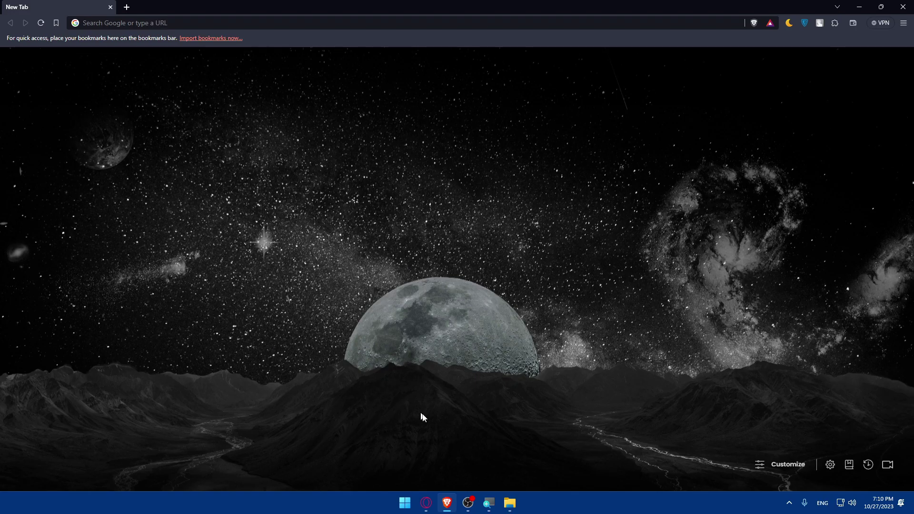
{"action": "left_click", "coordinate": [452, 504]}
{"action": "left_click", "coordinate": [450, 504]}
{"action": "left_click", "coordinate": [139, 22]}
{"action": "type", "text": "ecwid.co"}
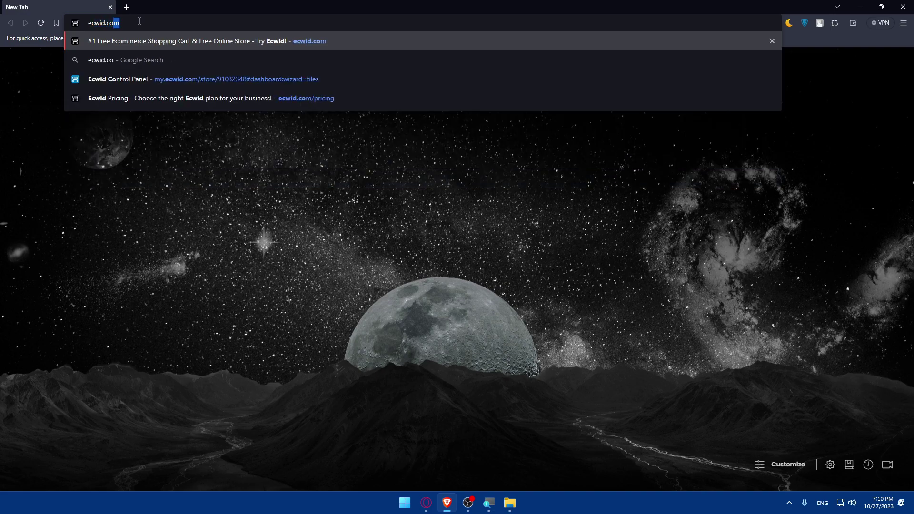
{"action": "key", "text": "Return"}
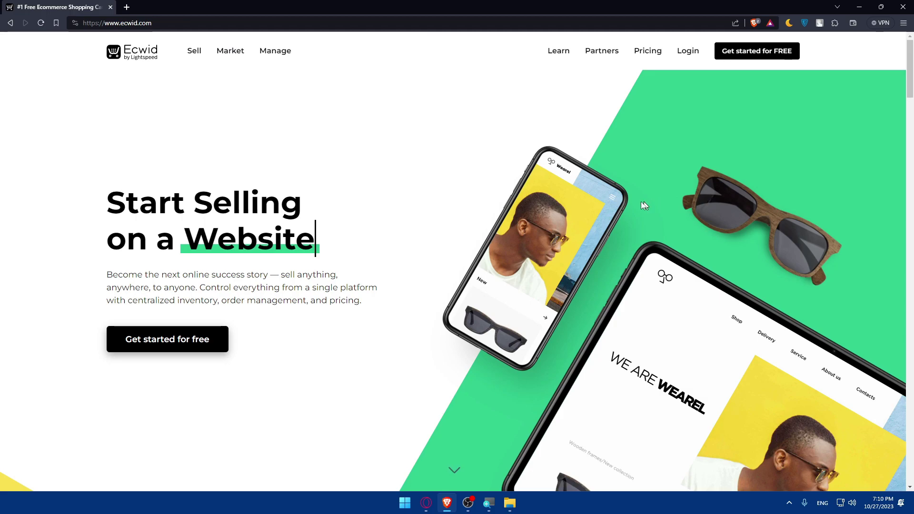
{"action": "scroll", "coordinate": [627, 213], "scroll_direction": "down", "scroll_amount": 5}
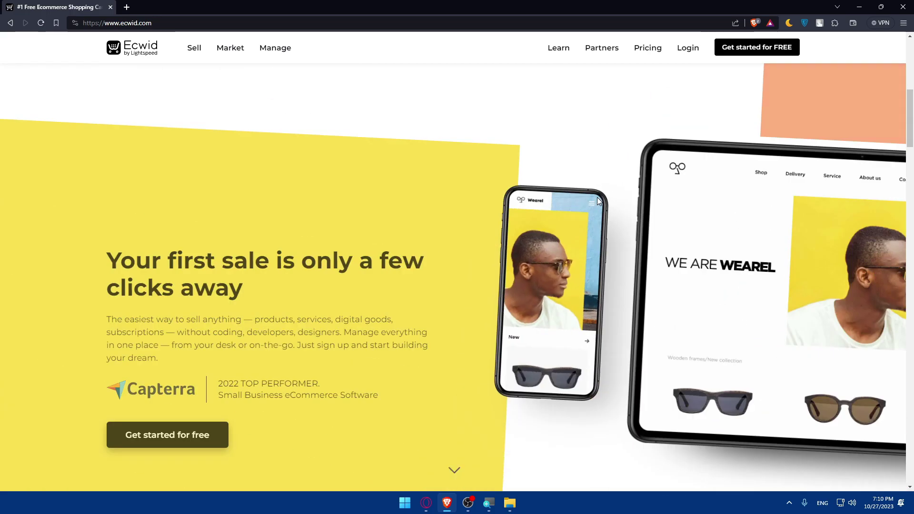
{"action": "scroll", "coordinate": [589, 186], "scroll_direction": "up", "scroll_amount": 3}
{"action": "scroll", "coordinate": [590, 190], "scroll_direction": "down", "scroll_amount": 10}
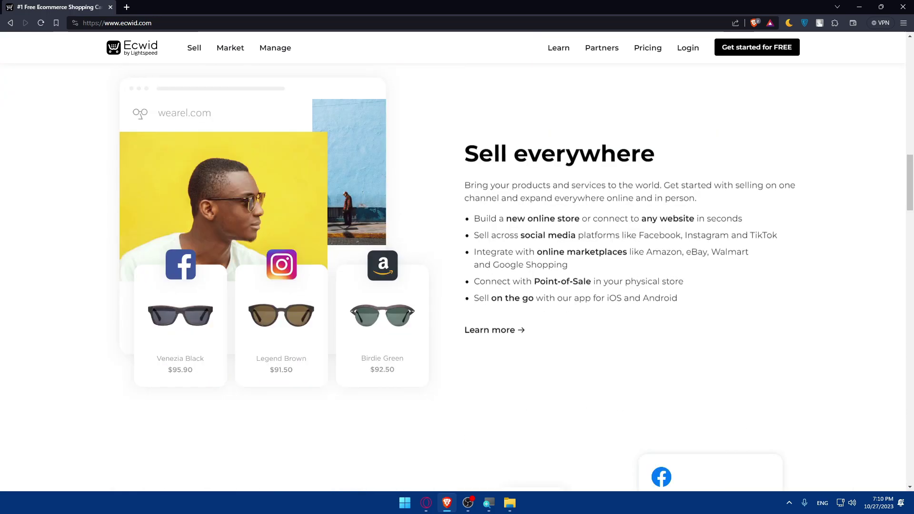
{"action": "scroll", "coordinate": [497, 250], "scroll_direction": "down", "scroll_amount": 18}
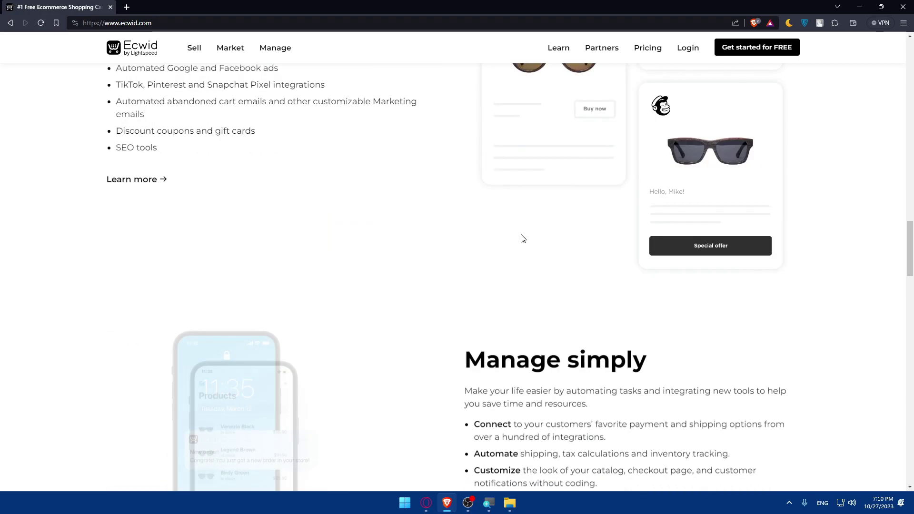
{"action": "scroll", "coordinate": [522, 233], "scroll_direction": "down", "scroll_amount": 10}
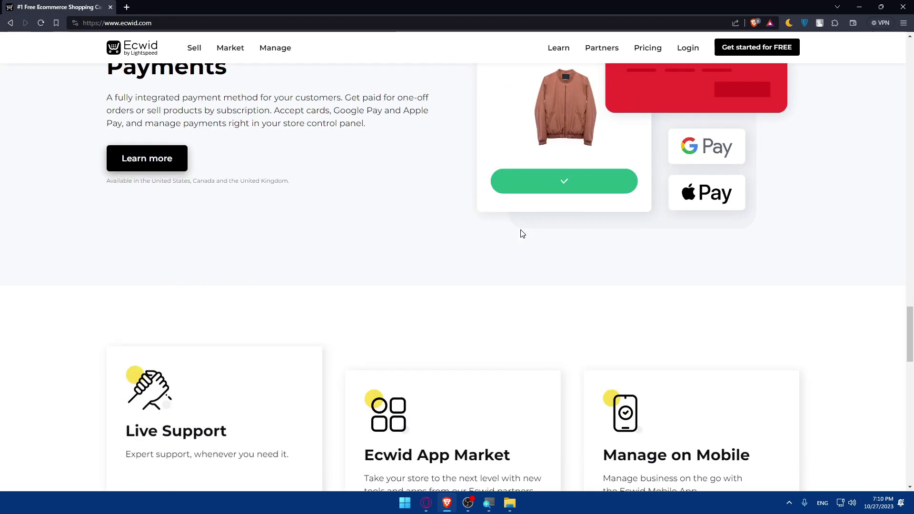
{"action": "scroll", "coordinate": [529, 336], "scroll_direction": "down", "scroll_amount": 5}
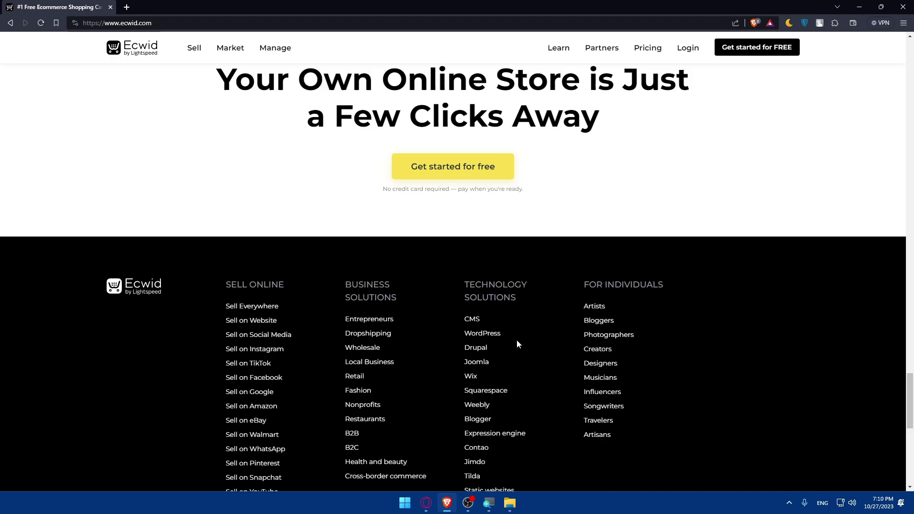
{"action": "scroll", "coordinate": [516, 339], "scroll_direction": "up", "scroll_amount": 20}
{"action": "scroll", "coordinate": [673, 186], "scroll_direction": "up", "scroll_amount": 5}
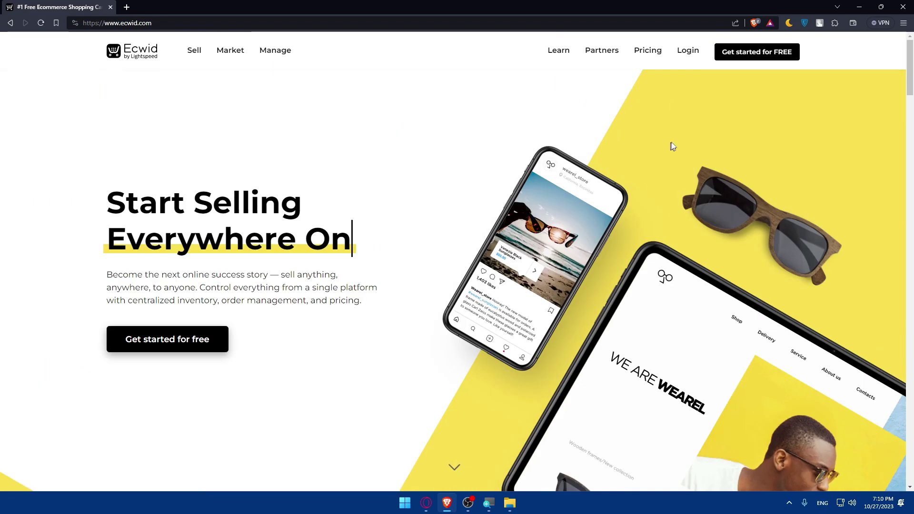
Step: View Ecwid's pricing page with plan prices shown monthly instead of annually
{"action": "left_click", "coordinate": [648, 51]}
{"action": "scroll", "coordinate": [589, 157], "scroll_direction": "down", "scroll_amount": 3}
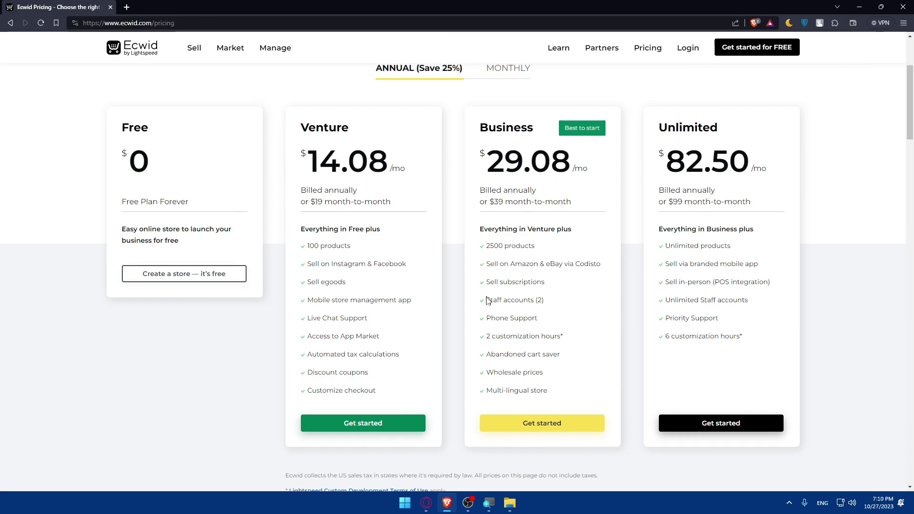
{"action": "left_click", "coordinate": [499, 74]}
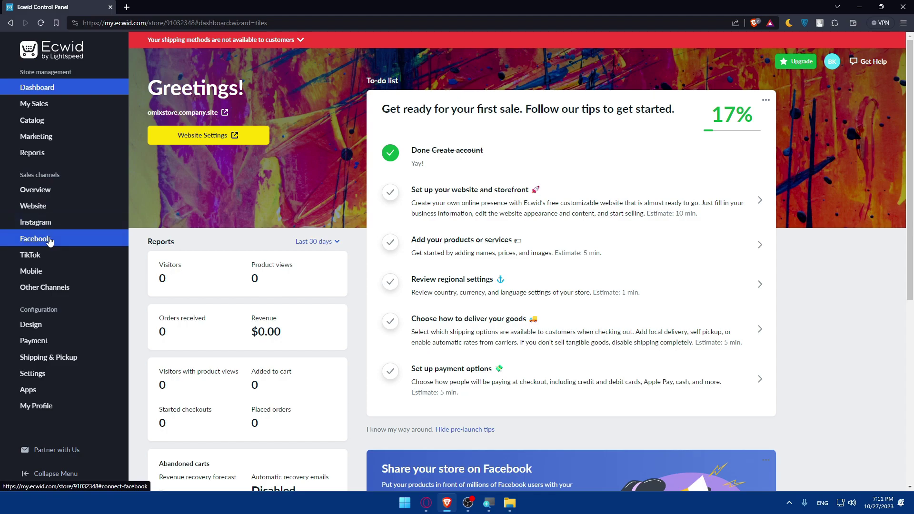
Step: Check which Ecwid plan is needed to sell on Facebook from the Facebook sales channel
{"action": "left_click", "coordinate": [51, 244]}
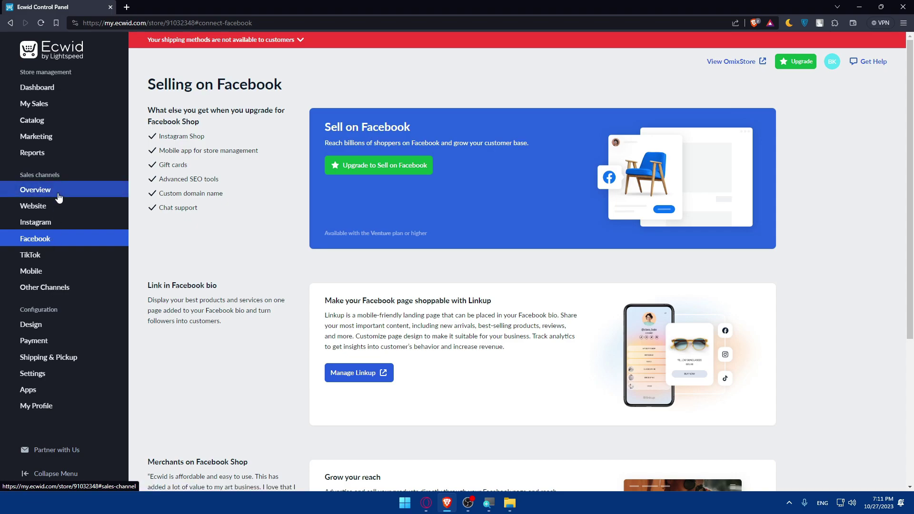
{"action": "left_click", "coordinate": [408, 164]}
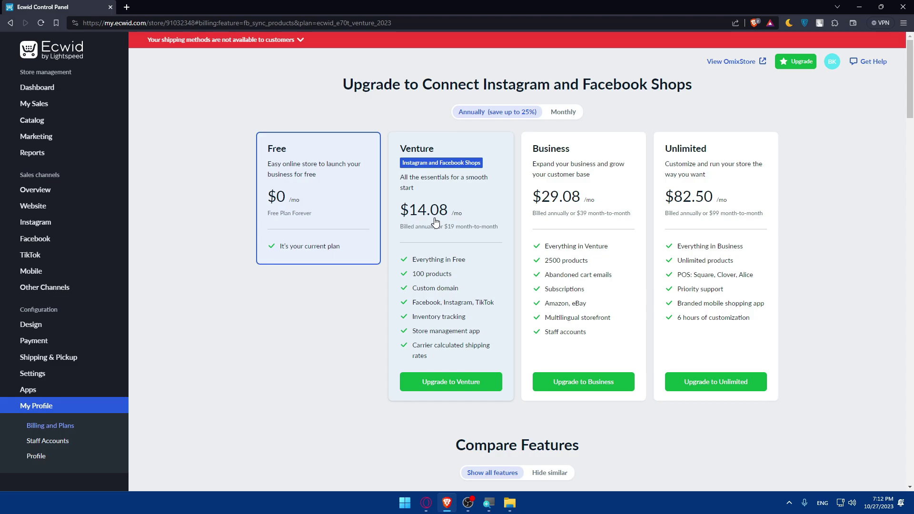
Step: Search the App Market for 'faceb' apps, then return to the Selling on Facebook page
{"action": "left_click", "coordinate": [63, 388]}
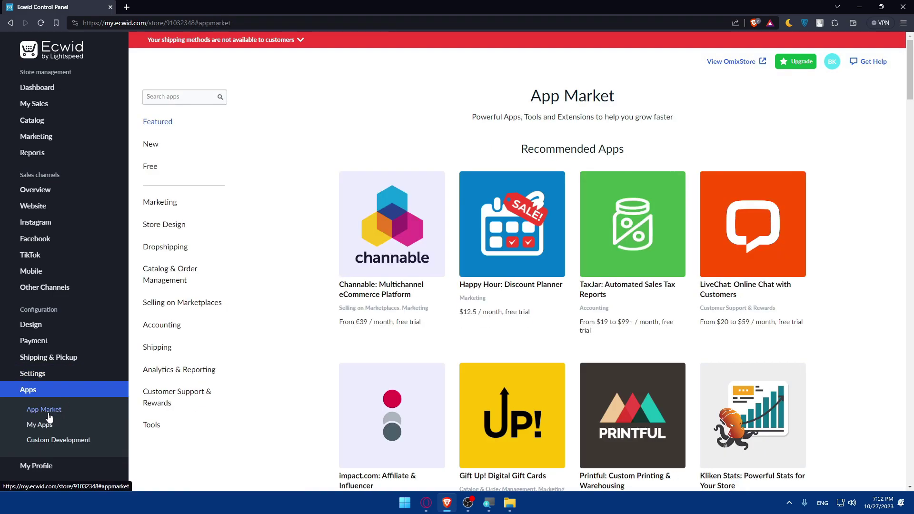
{"action": "left_click", "coordinate": [181, 97]}
{"action": "type", "text": "facebook"}
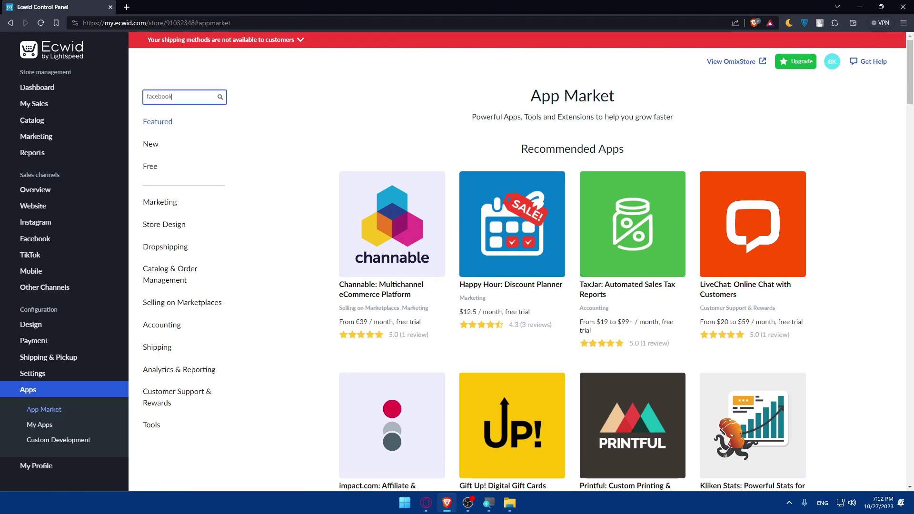
{"action": "key", "text": "Return"}
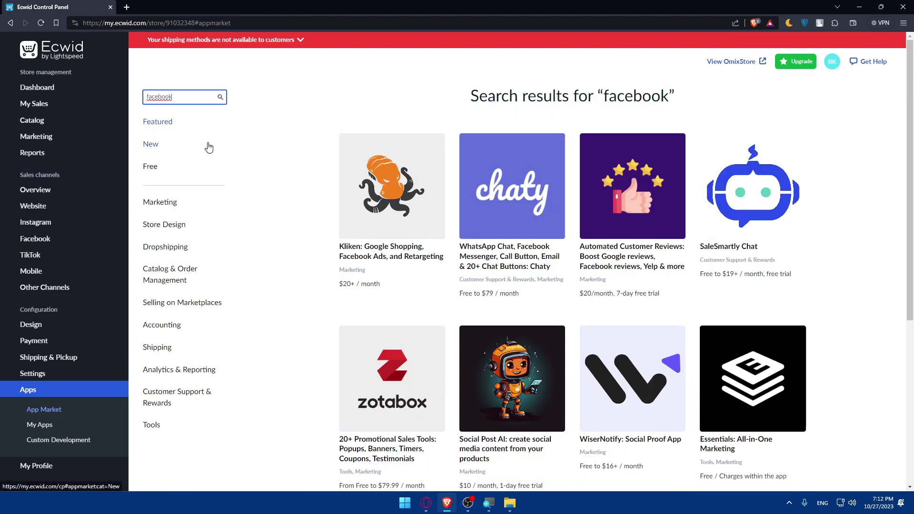
{"action": "scroll", "coordinate": [525, 275], "scroll_direction": "down", "scroll_amount": 3}
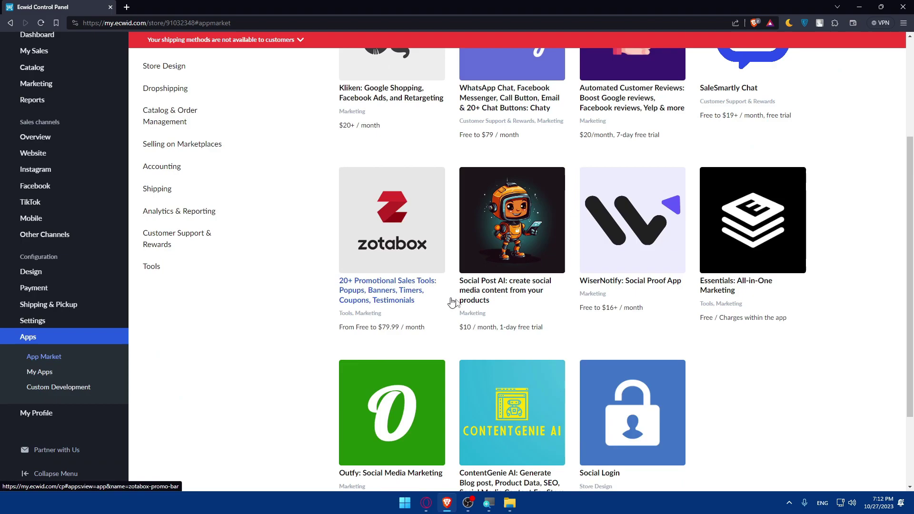
{"action": "scroll", "coordinate": [448, 295], "scroll_direction": "up", "scroll_amount": 3}
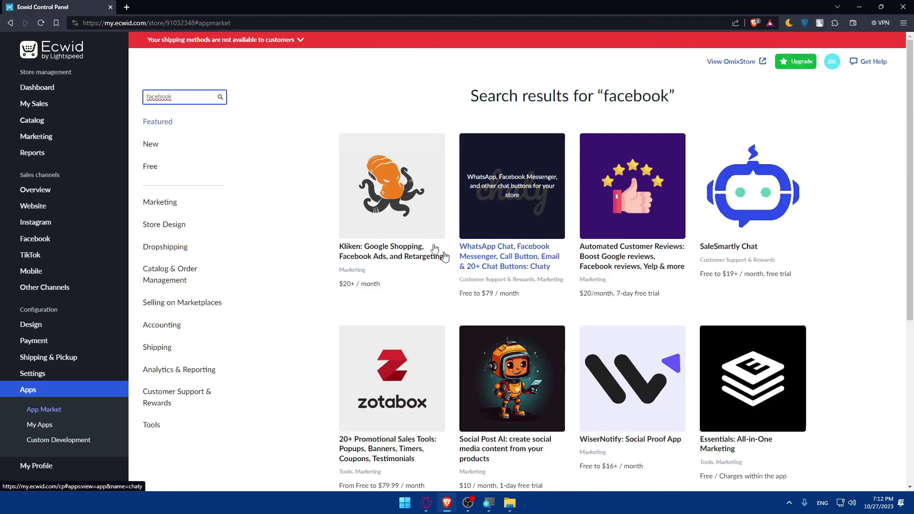
{"action": "left_click", "coordinate": [47, 239]}
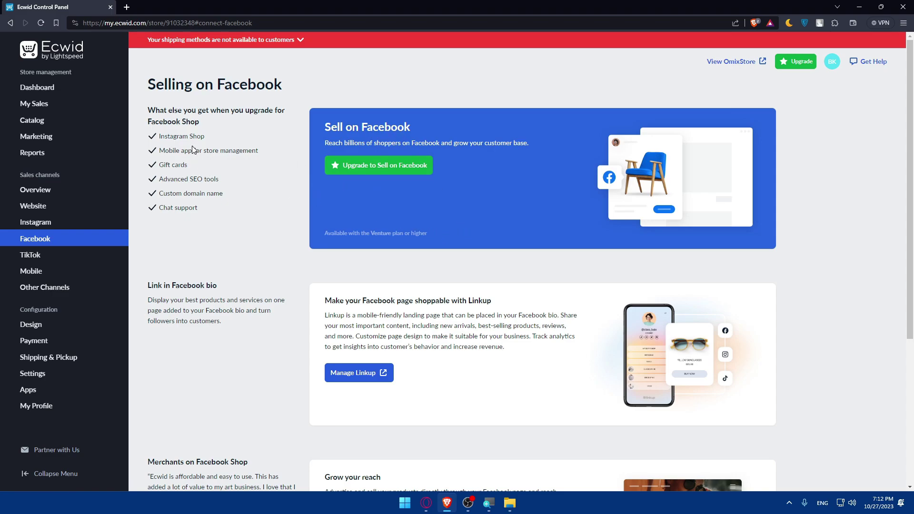
Step: Highlight the Instagram Shop feature line on the Selling on Facebook page, then deselect it
{"action": "left_click_drag", "start_coordinate": [205, 136], "coordinate": [159, 138]}
{"action": "left_click_drag", "start_coordinate": [243, 151], "coordinate": [234, 148]}
{"action": "left_click", "coordinate": [244, 157]}
Step: Open a new tab and go to zapier.com, correcting the mistyped 'zapier.cp'
{"action": "left_click", "coordinate": [126, 7]}
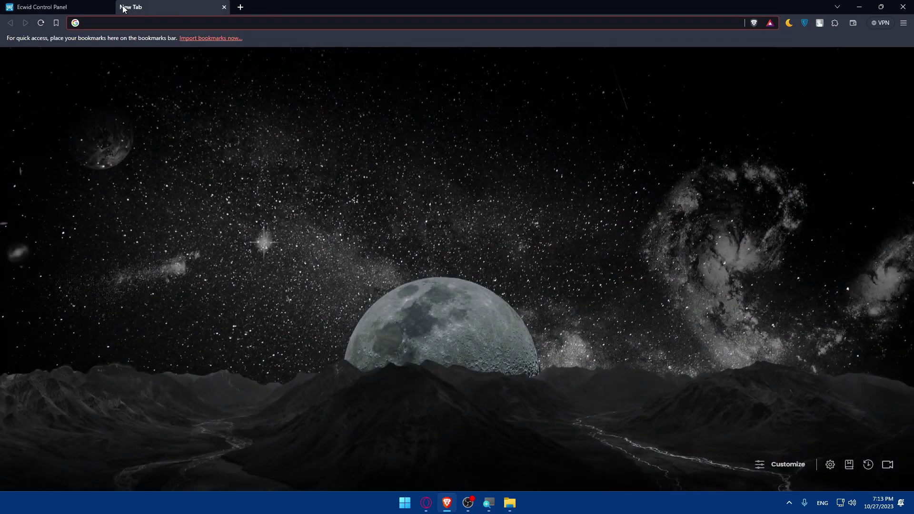
{"action": "type", "text": "zapier"}
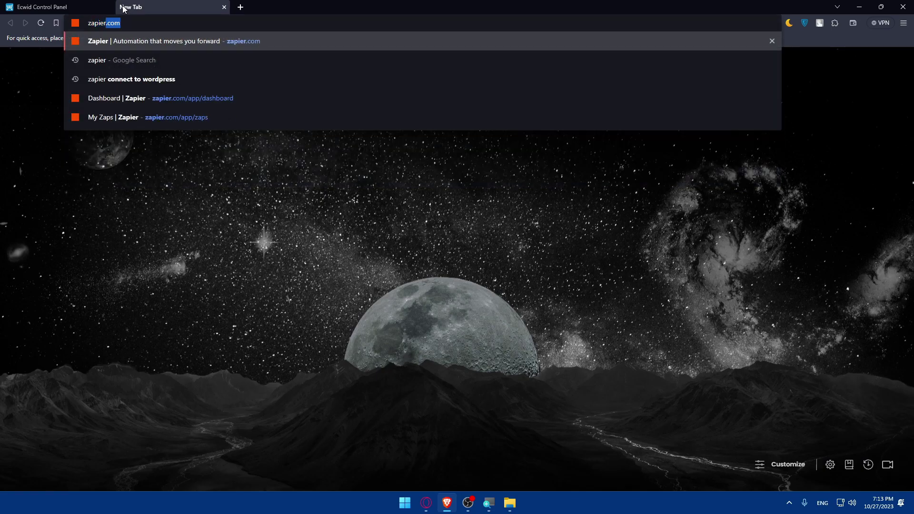
{"action": "type", "text": ".cp"}
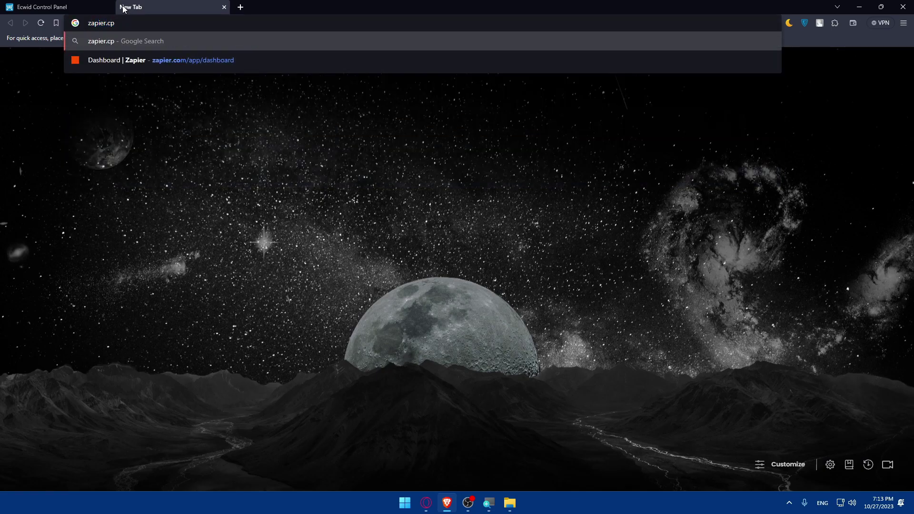
{"action": "key", "text": "BackSpace"}
{"action": "key", "text": "BackSpace"}
{"action": "type", "text": "com"}
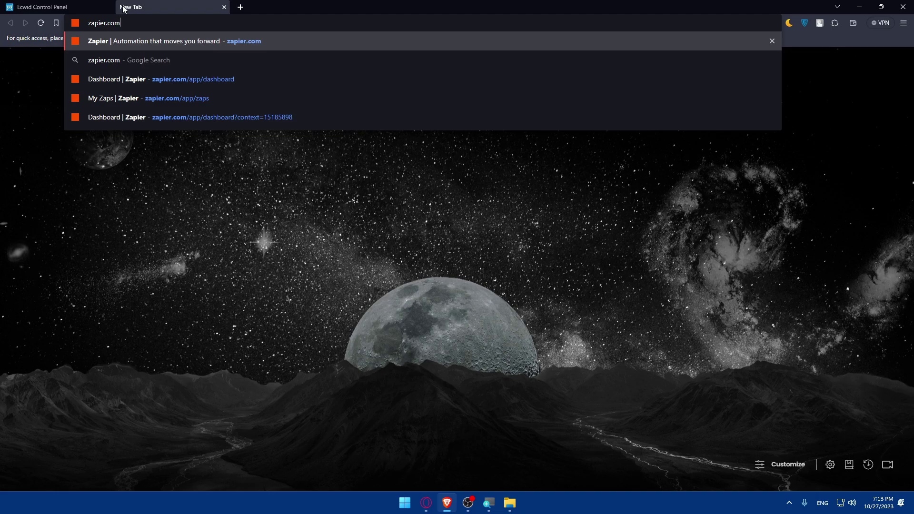
{"action": "key", "text": "Return"}
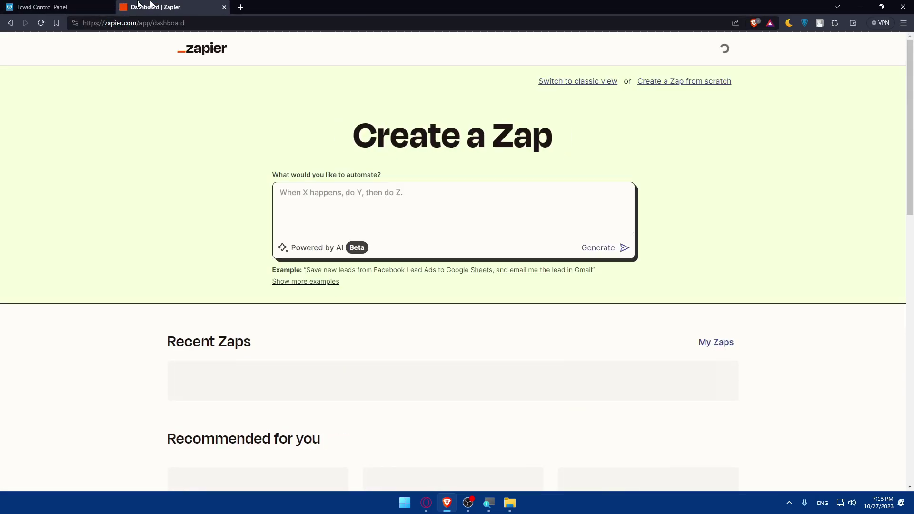
Step: Log out of Zapier, log back in with Google, and open the Apps list
{"action": "left_click", "coordinate": [885, 49]}
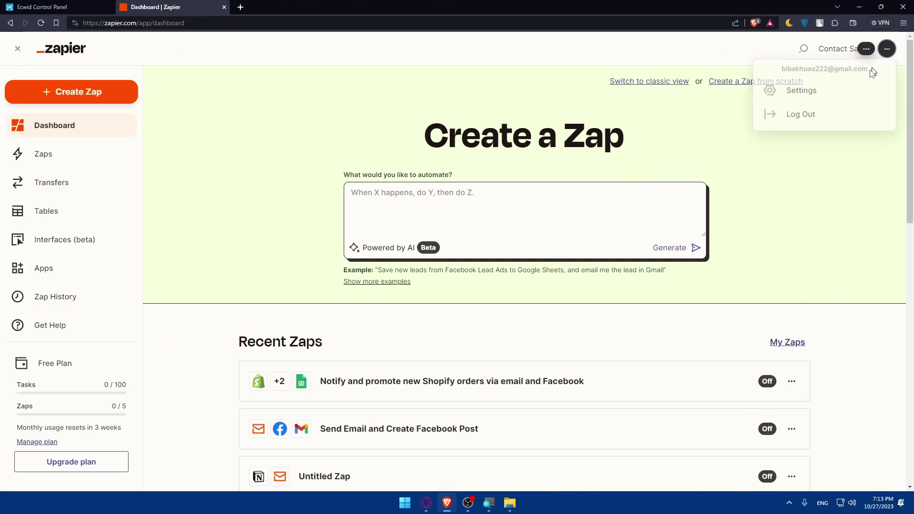
{"action": "left_click", "coordinate": [833, 115]}
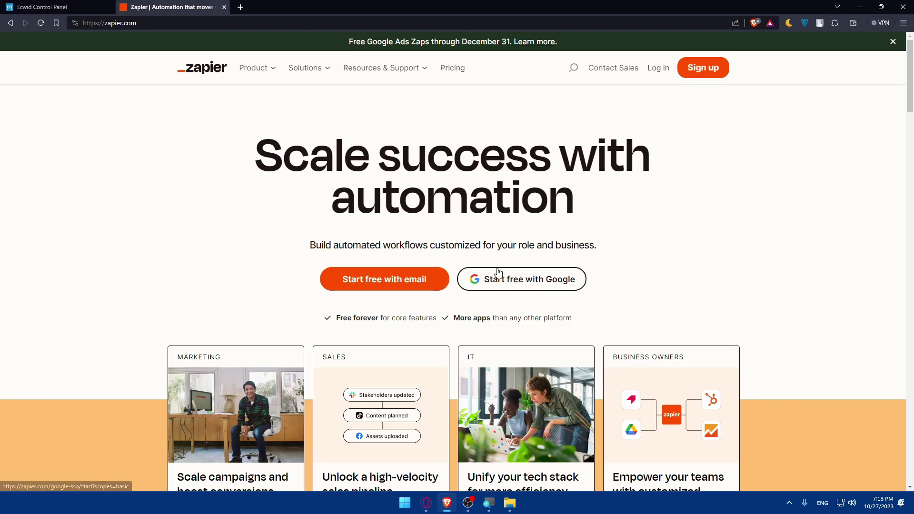
{"action": "left_click", "coordinate": [656, 69]}
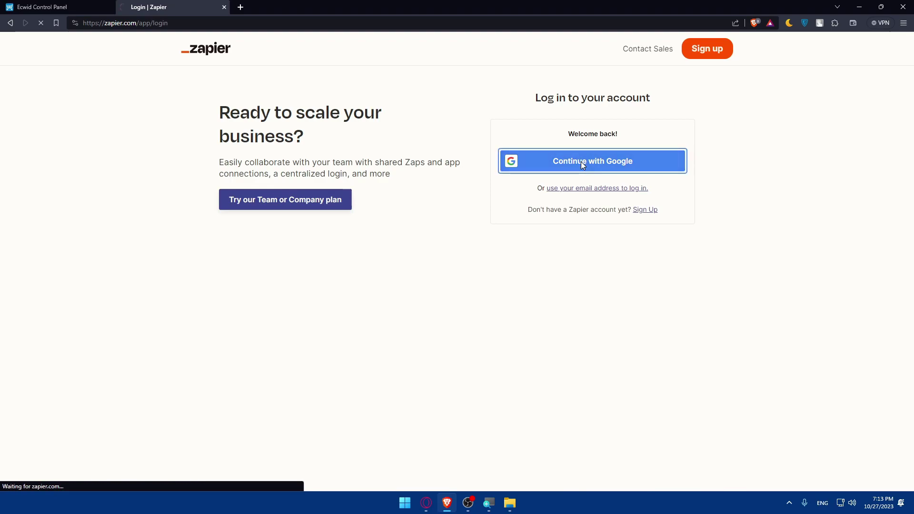
{"action": "left_click", "coordinate": [380, 257]}
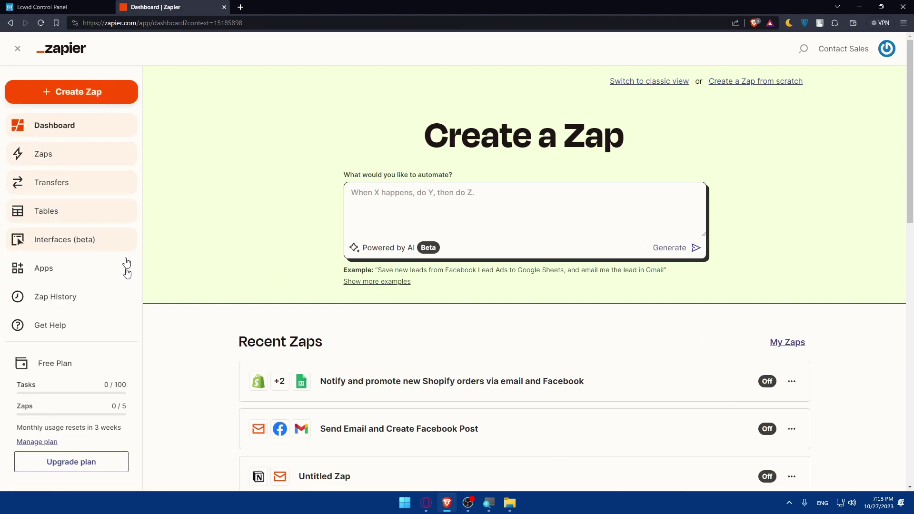
{"action": "left_click", "coordinate": [79, 269]}
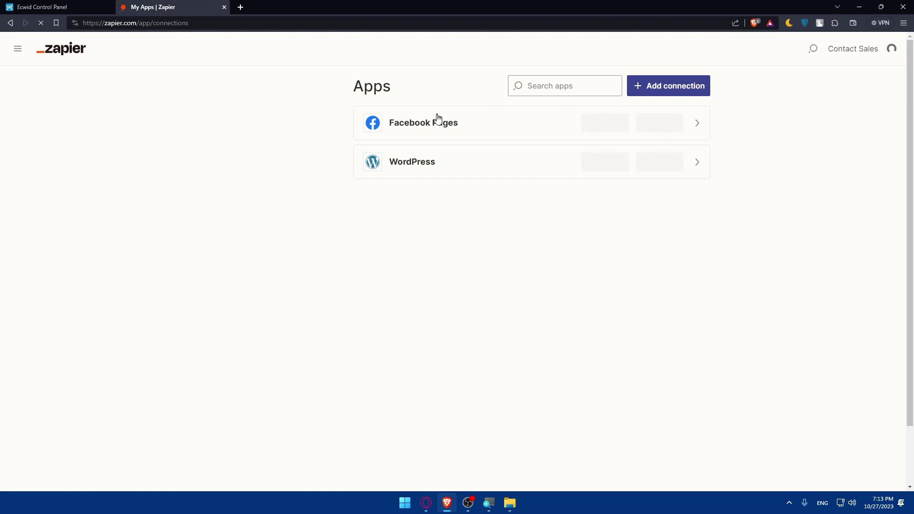
Step: Search apps for 'fac', abandon connecting Facebook Lead Ads, and create a new Zap
{"action": "left_click", "coordinate": [616, 80]}
{"action": "type", "text": "facebook"}
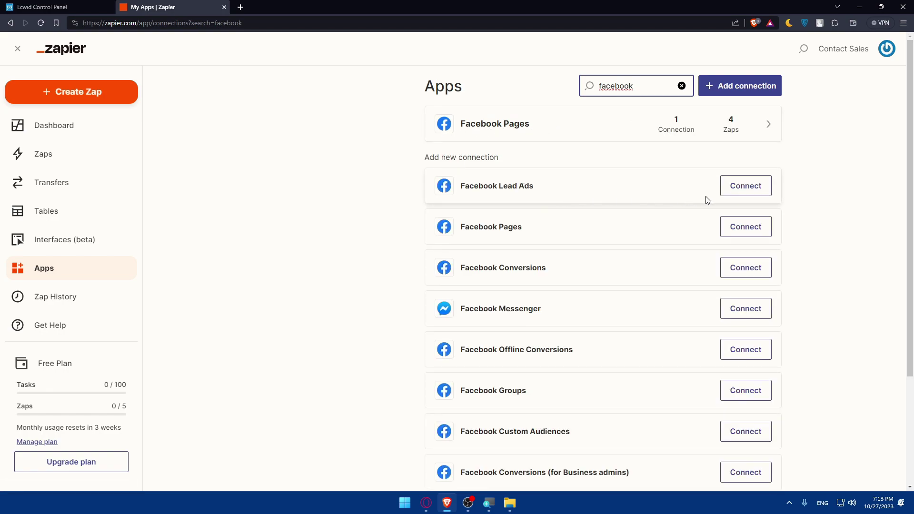
{"action": "left_click", "coordinate": [735, 199]}
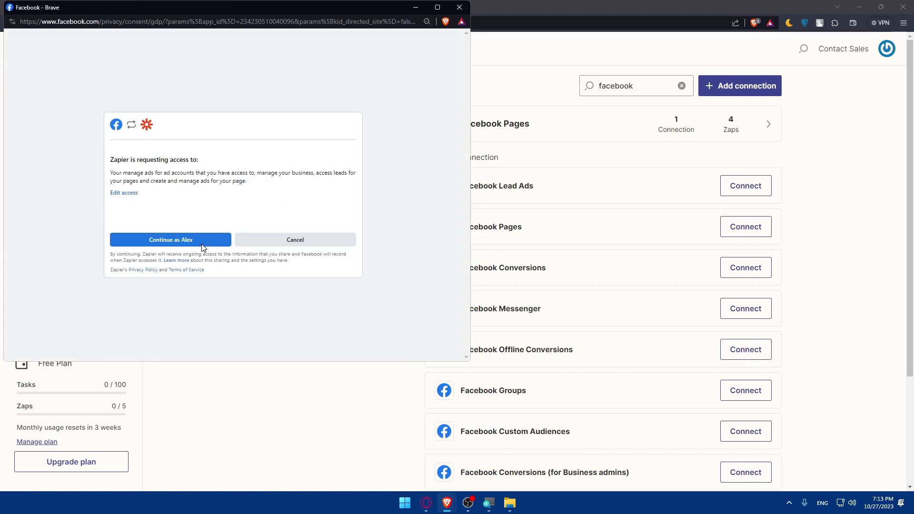
{"action": "left_click", "coordinate": [459, 7]}
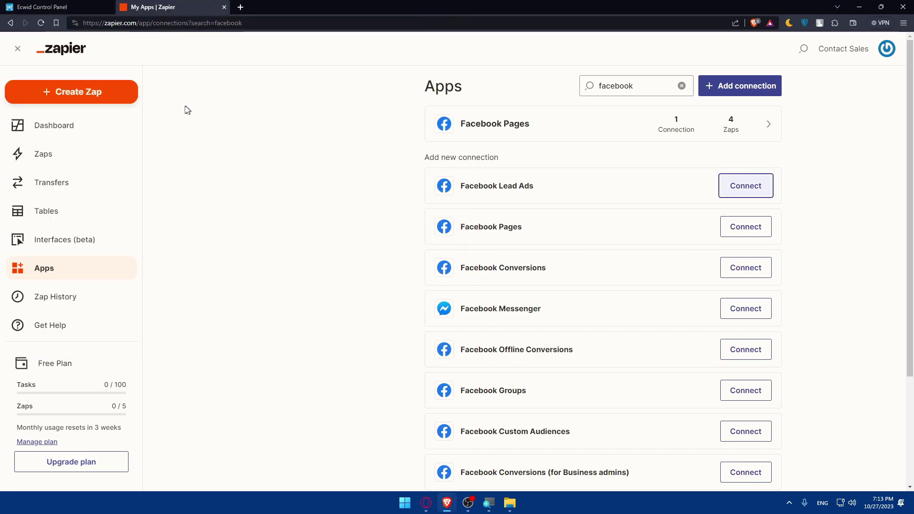
{"action": "left_click", "coordinate": [97, 102]}
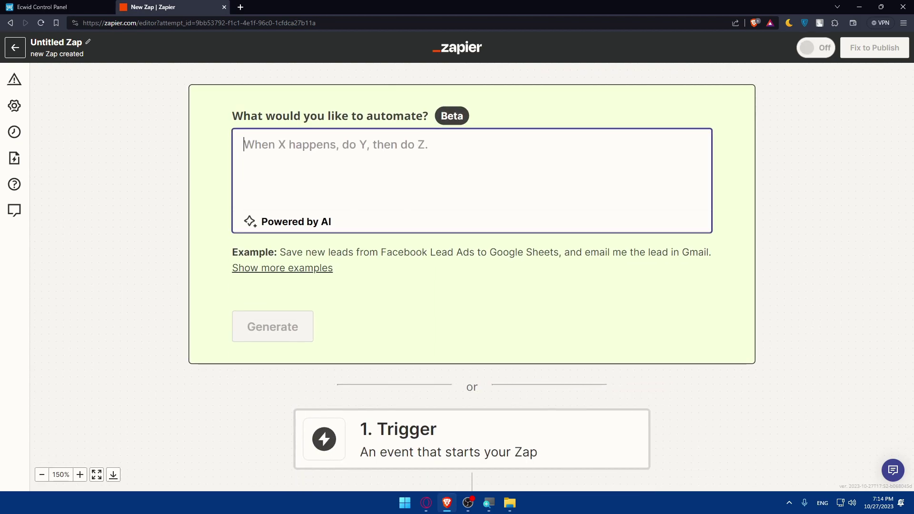
Step: Generate a Zap from the prompt 'when my ecwid stopre add the facebook'
{"action": "type", "text": "when i add a product"}
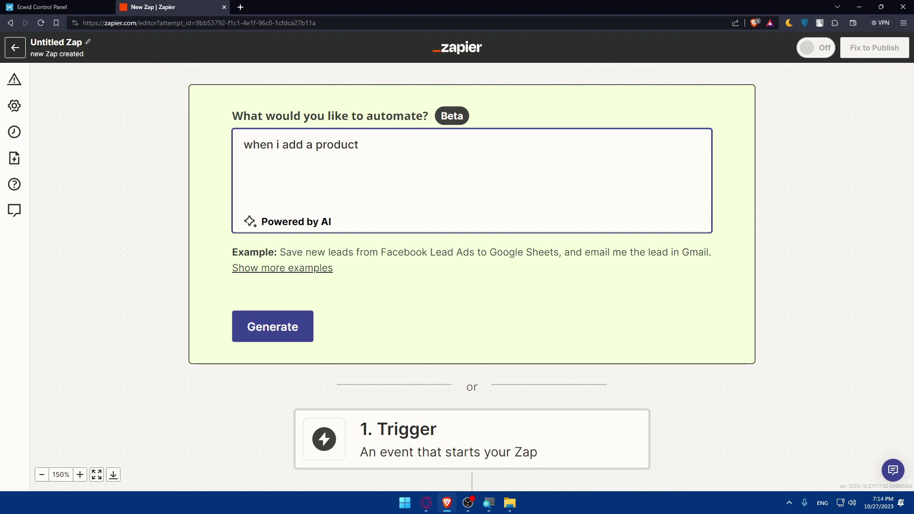
{"action": "type", "text": " on my ecwid st"}
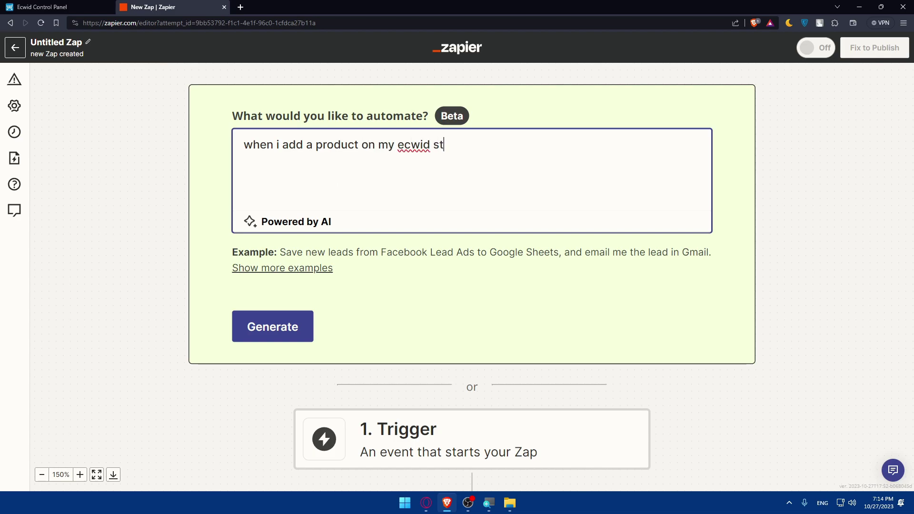
{"action": "type", "text": "opre "}
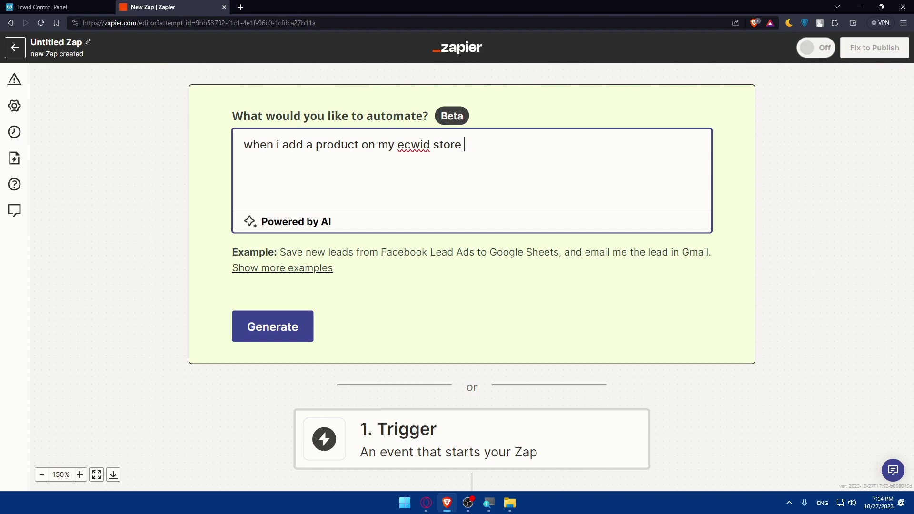
{"action": "type", "text": "add the product on"}
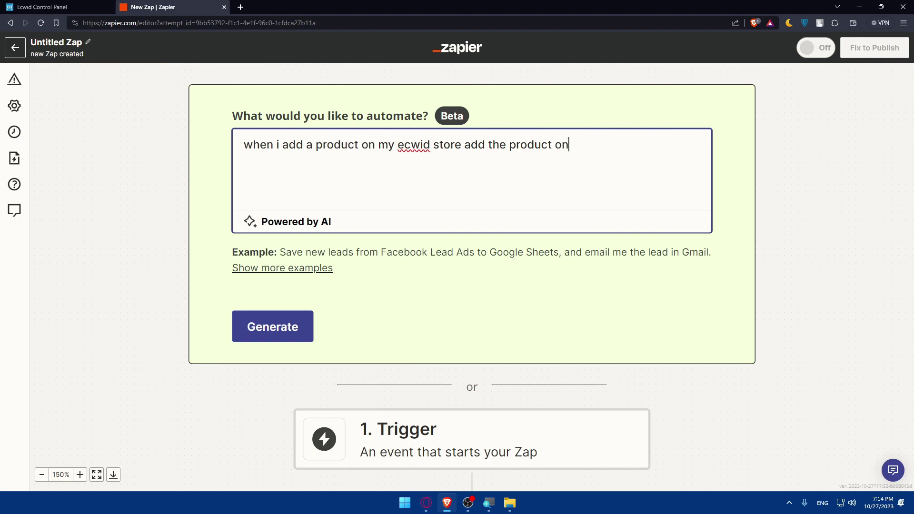
{"action": "type", "text": "facebook also"}
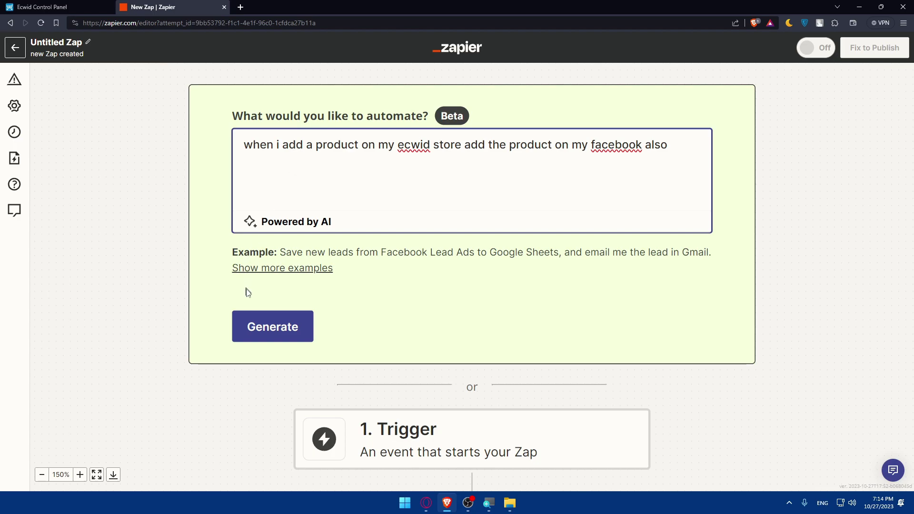
{"action": "left_click", "coordinate": [262, 315]}
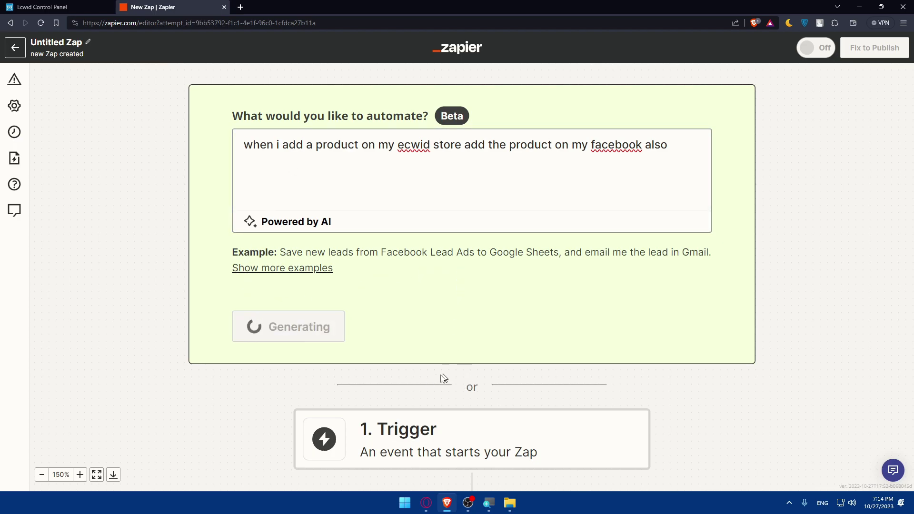
Step: Open the AI-suggested Ecwid-to-Facebook Zap in the editor via Try it
{"action": "scroll", "coordinate": [441, 377], "scroll_direction": "down", "scroll_amount": 2}
{"action": "scroll", "coordinate": [431, 369], "scroll_direction": "down", "scroll_amount": 1}
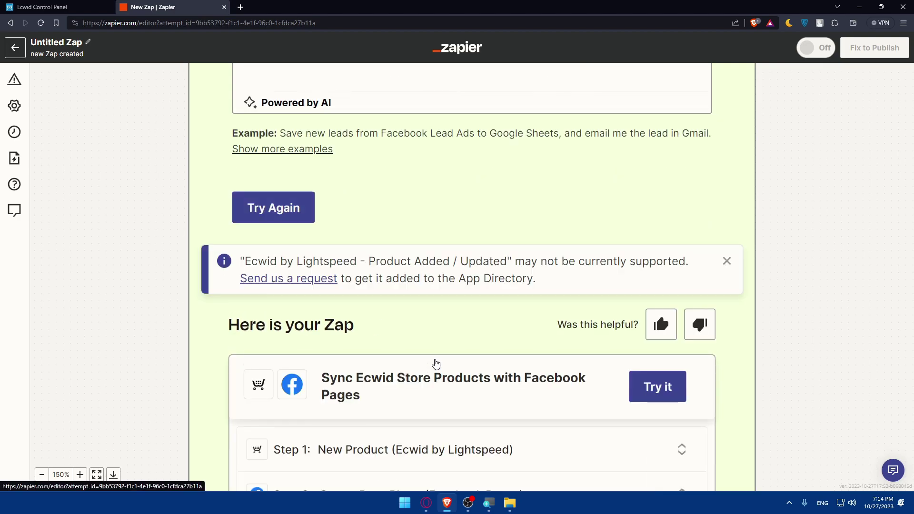
{"action": "scroll", "coordinate": [443, 333], "scroll_direction": "up", "scroll_amount": 1}
{"action": "scroll", "coordinate": [471, 276], "scroll_direction": "up", "scroll_amount": 1}
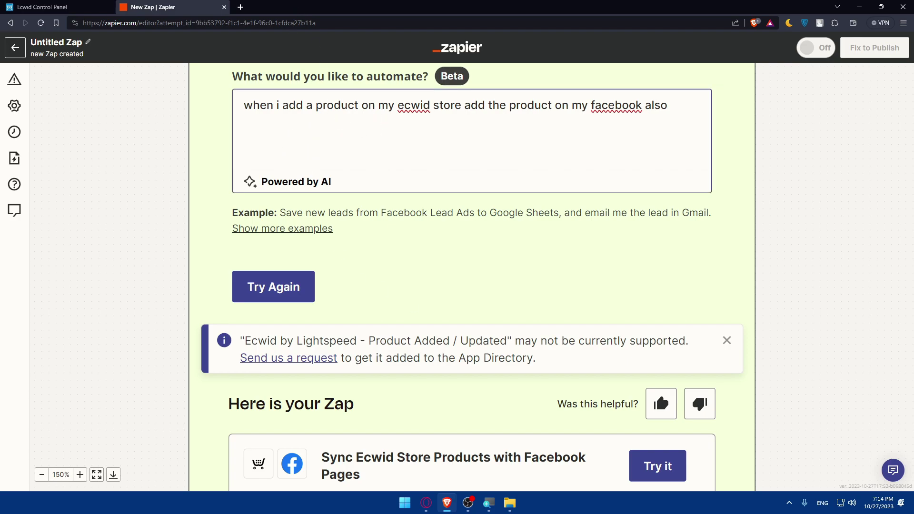
{"action": "scroll", "coordinate": [240, 309], "scroll_direction": "down", "scroll_amount": 1}
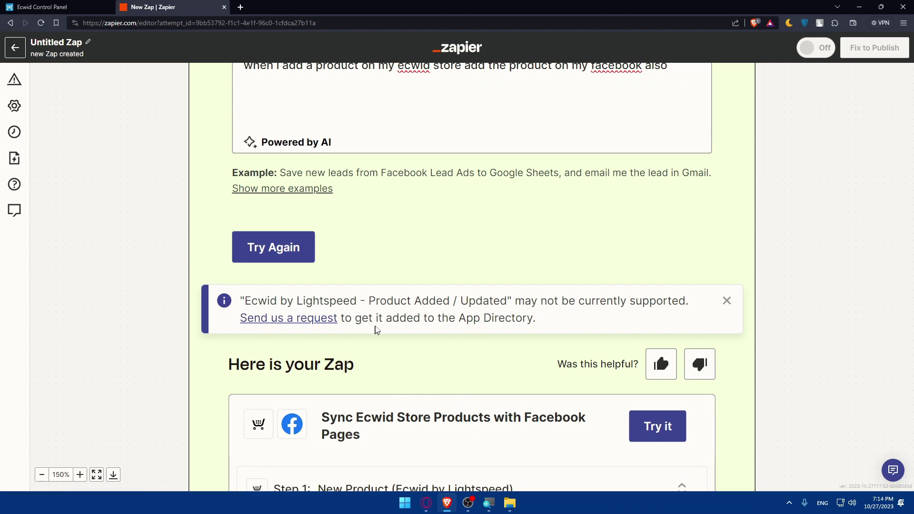
{"action": "scroll", "coordinate": [393, 333], "scroll_direction": "down", "scroll_amount": 3}
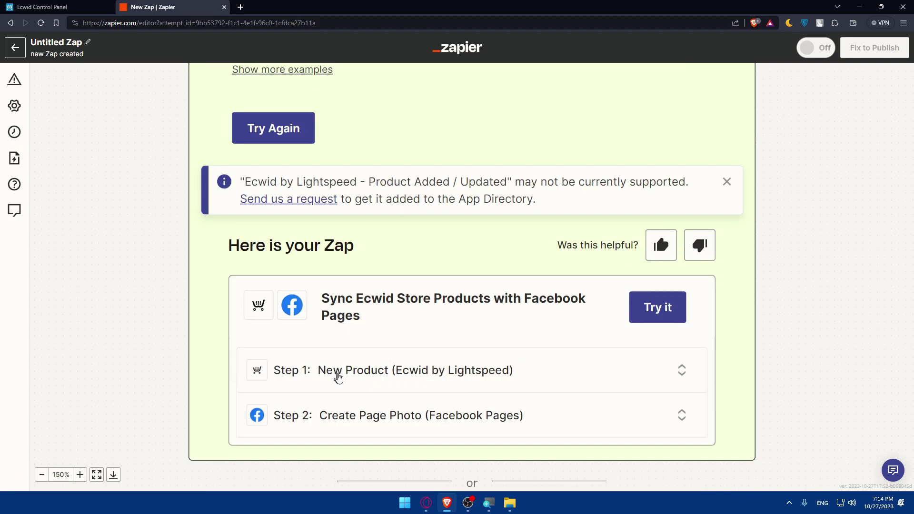
{"action": "left_click", "coordinate": [652, 308]}
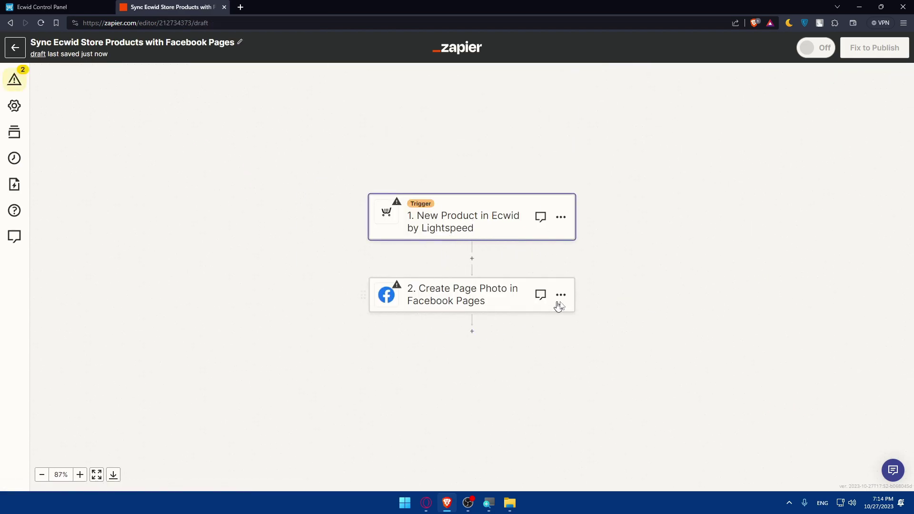
Step: Keep New Product as the Ecwid trigger event and move on to the account connection
{"action": "left_click", "coordinate": [480, 228]}
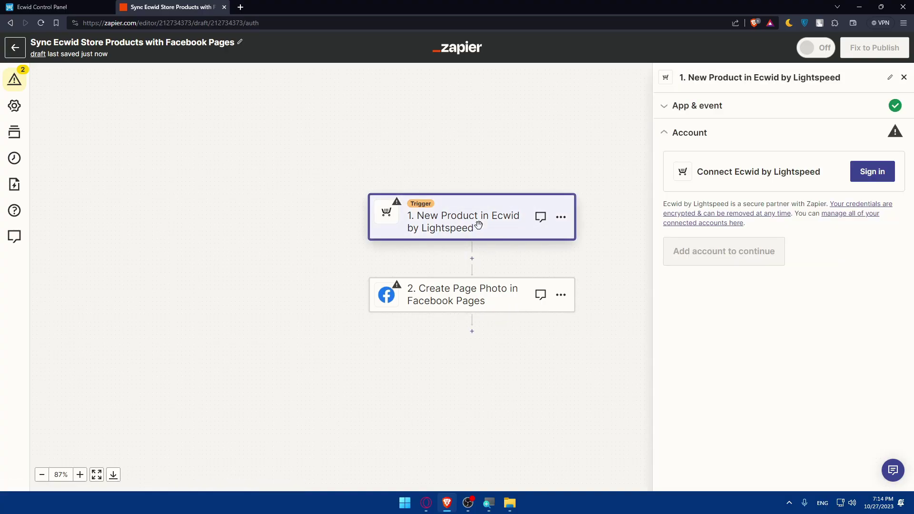
{"action": "left_click", "coordinate": [728, 115]}
{"action": "left_click", "coordinate": [728, 190]}
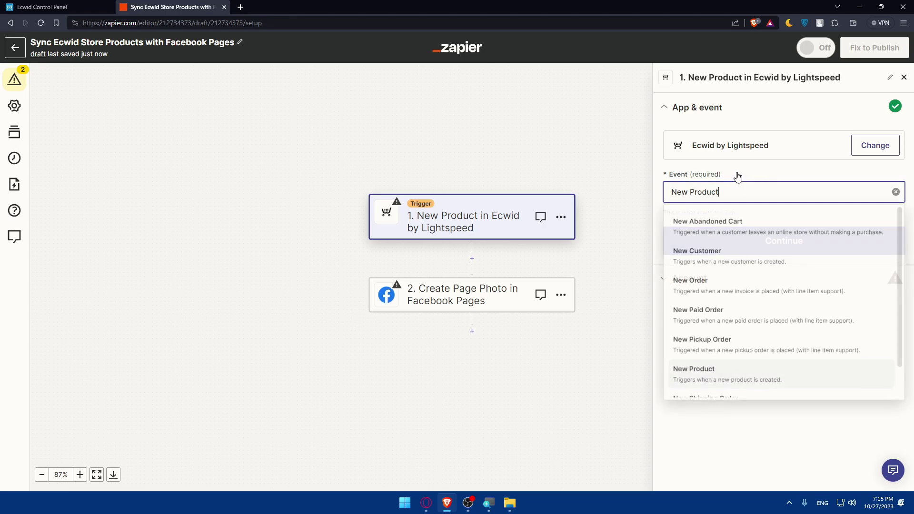
{"action": "left_click", "coordinate": [741, 179]}
{"action": "left_click", "coordinate": [800, 240]}
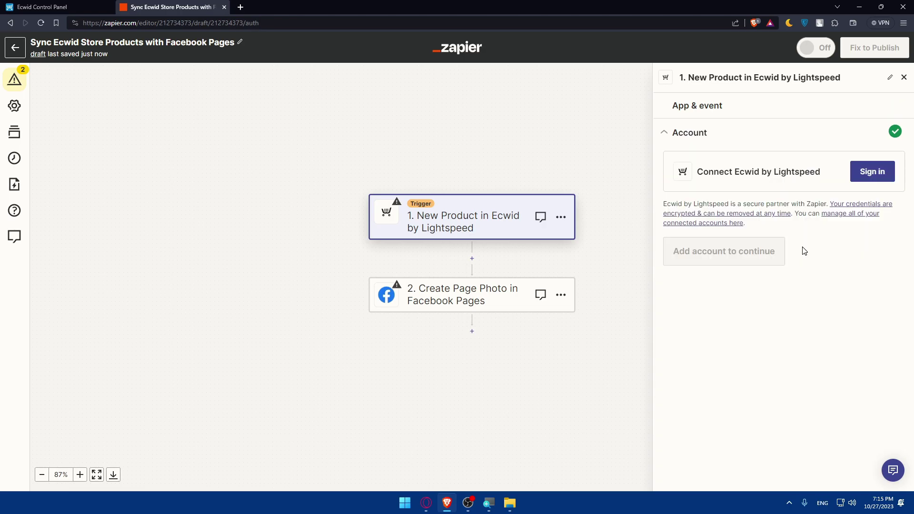
Step: Sign in to Ecwid and grant Zapier access, reconnecting the expired authorization and accepting again
{"action": "left_click", "coordinate": [874, 171]}
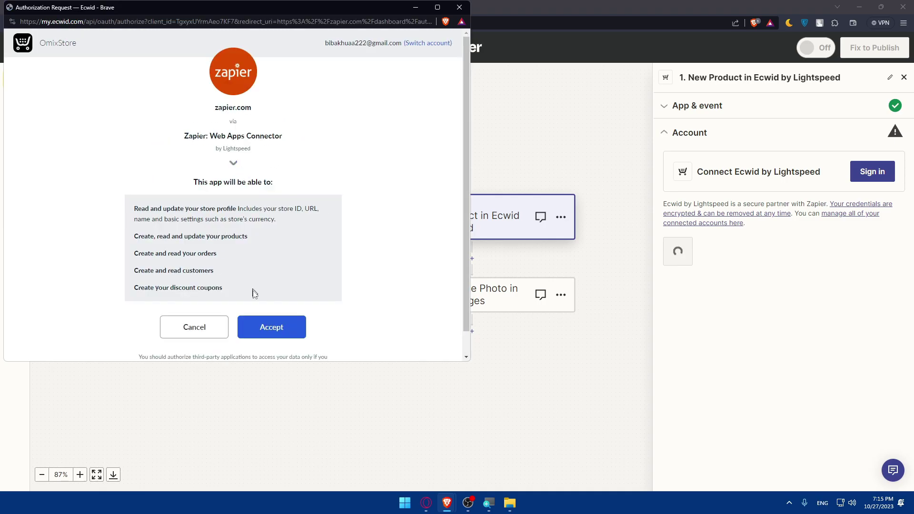
{"action": "left_click", "coordinate": [281, 337]}
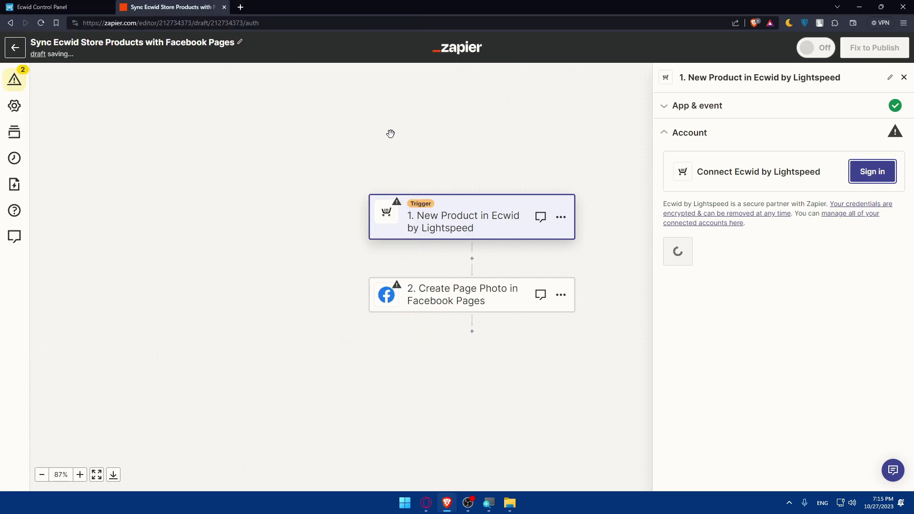
{"action": "left_click", "coordinate": [861, 316]}
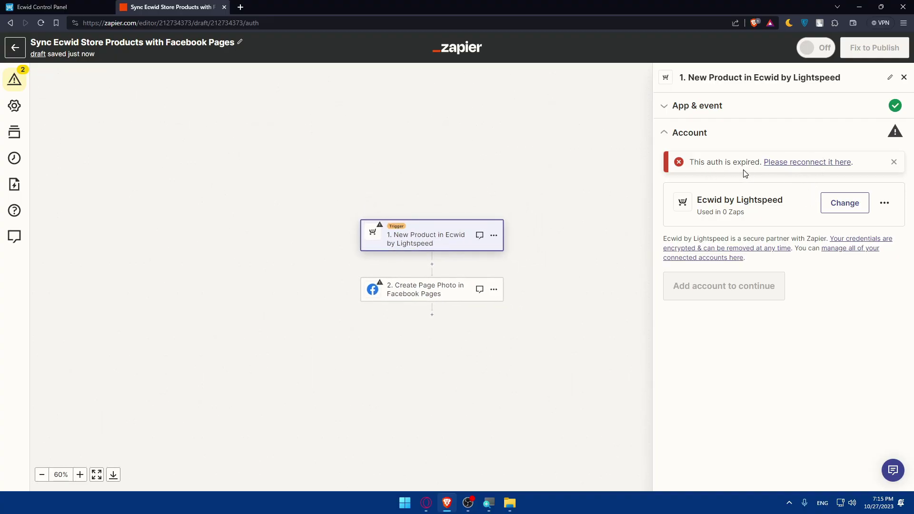
{"action": "left_click", "coordinate": [841, 163]}
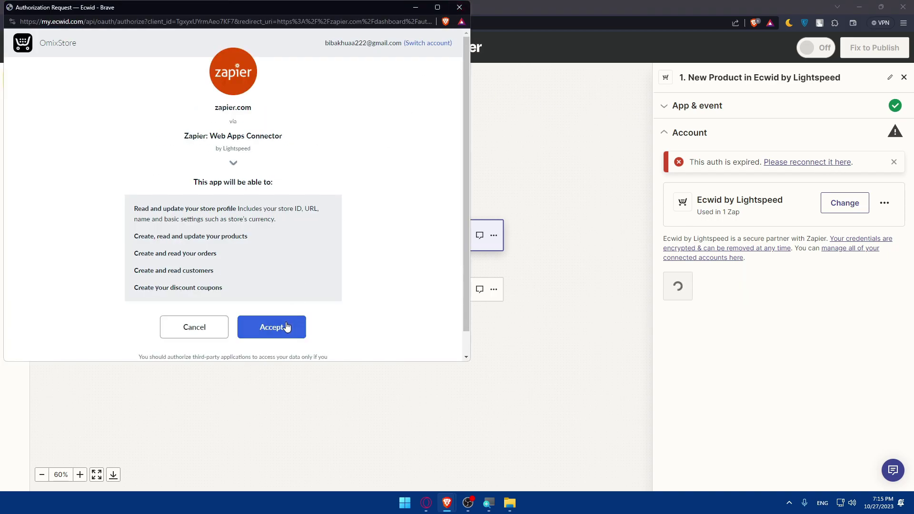
{"action": "left_click", "coordinate": [285, 327]}
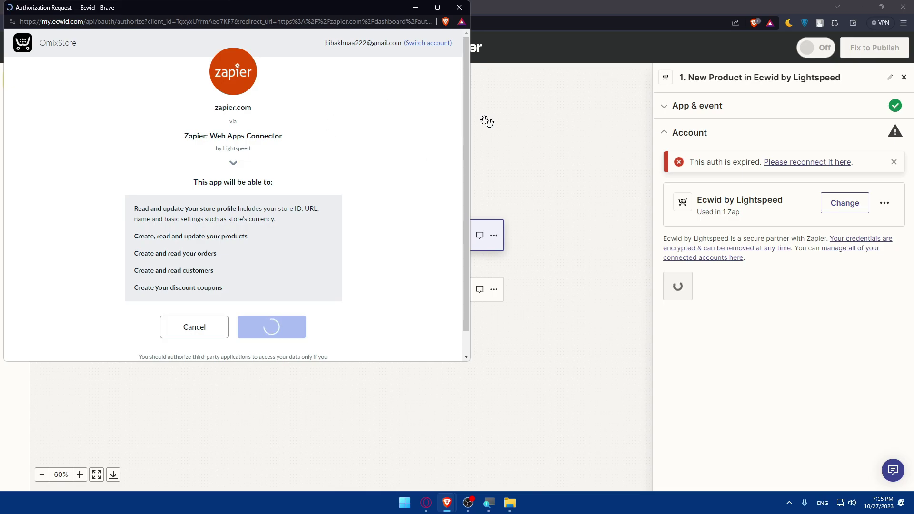
Step: Connect the Facebook Pages account to the Create Page Photo action step
{"action": "left_click", "coordinate": [401, 303]}
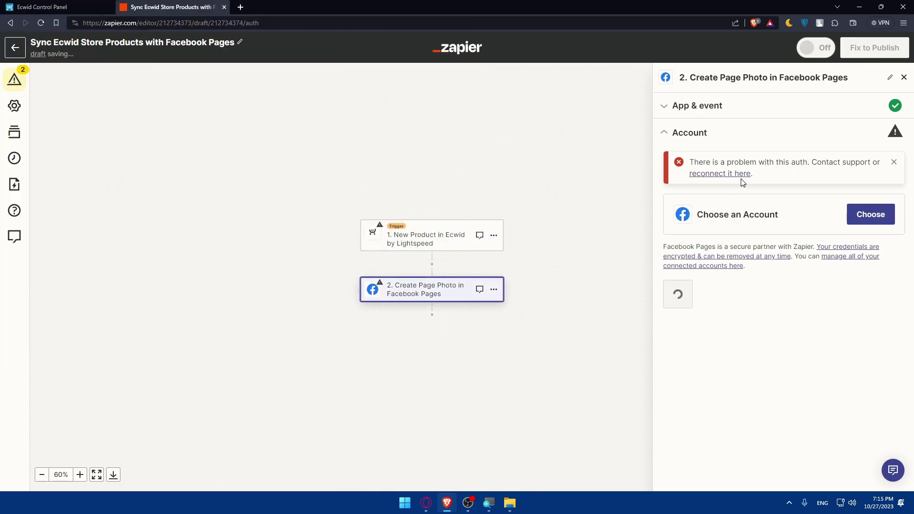
{"action": "left_click", "coordinate": [863, 225]}
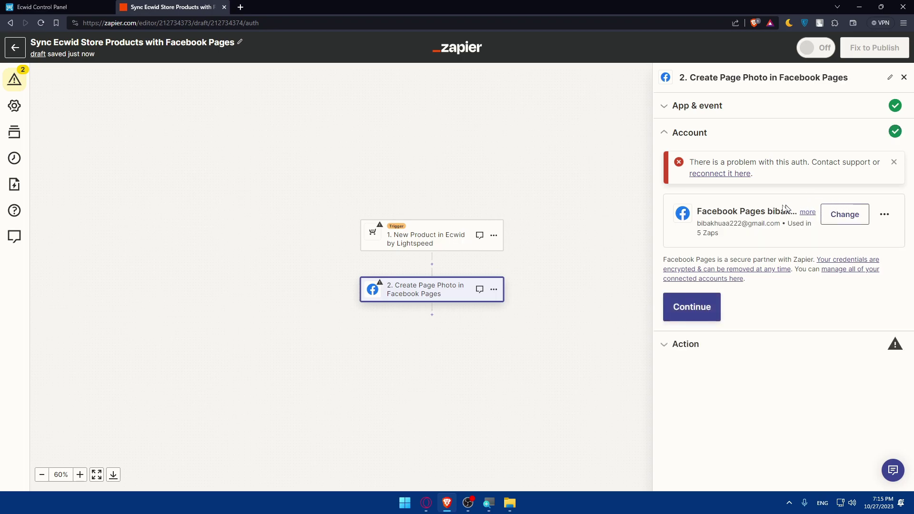
{"action": "left_click_drag", "start_coordinate": [689, 163], "coordinate": [736, 164]}
{"action": "left_click", "coordinate": [797, 183]}
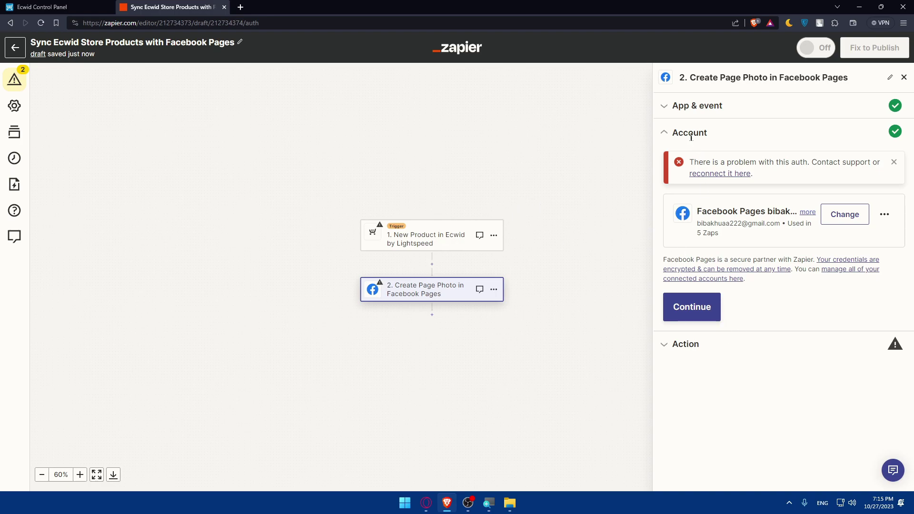
{"action": "left_click", "coordinate": [428, 238]}
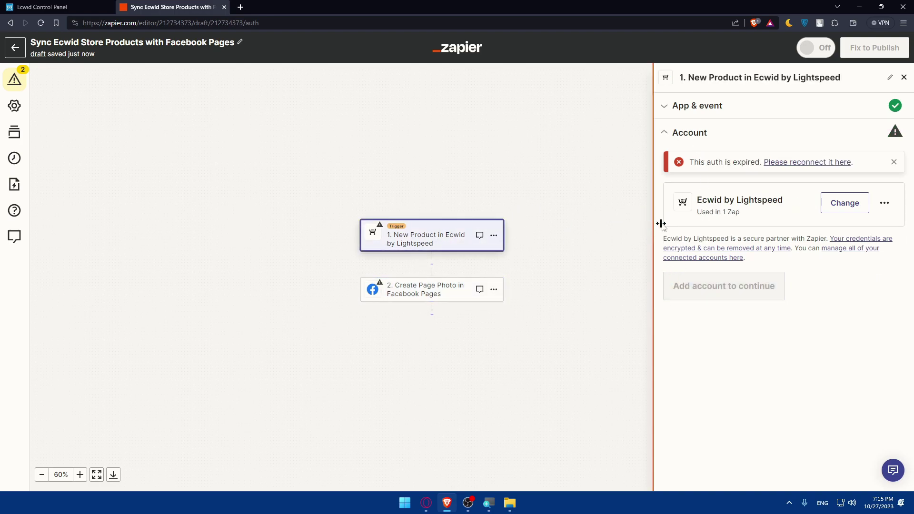
{"action": "left_click", "coordinate": [432, 286]}
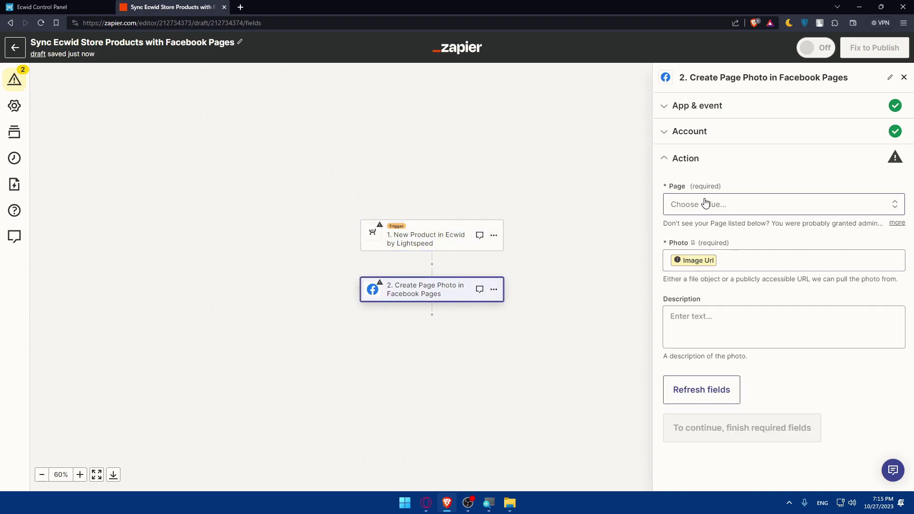
Step: Set the Page to Etsy shop tester and review data options for Photo and Description
{"action": "left_click", "coordinate": [705, 204]}
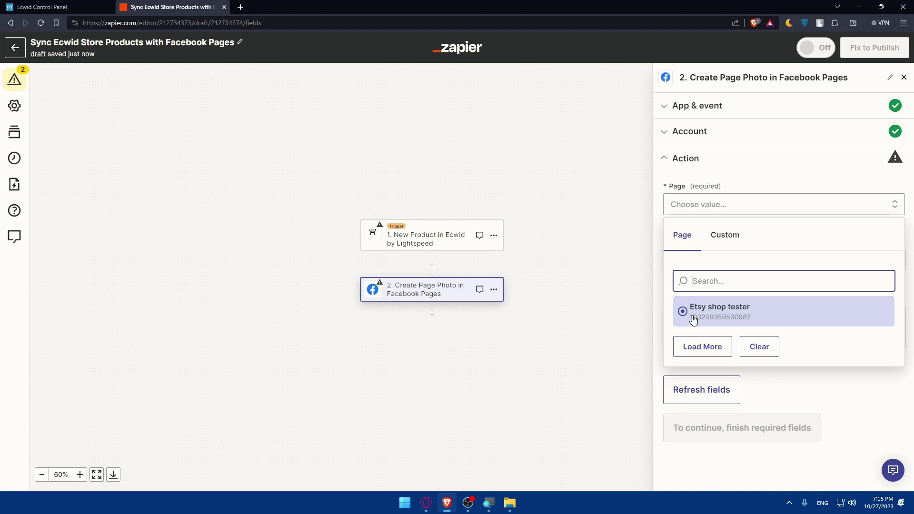
{"action": "left_click", "coordinate": [693, 319]}
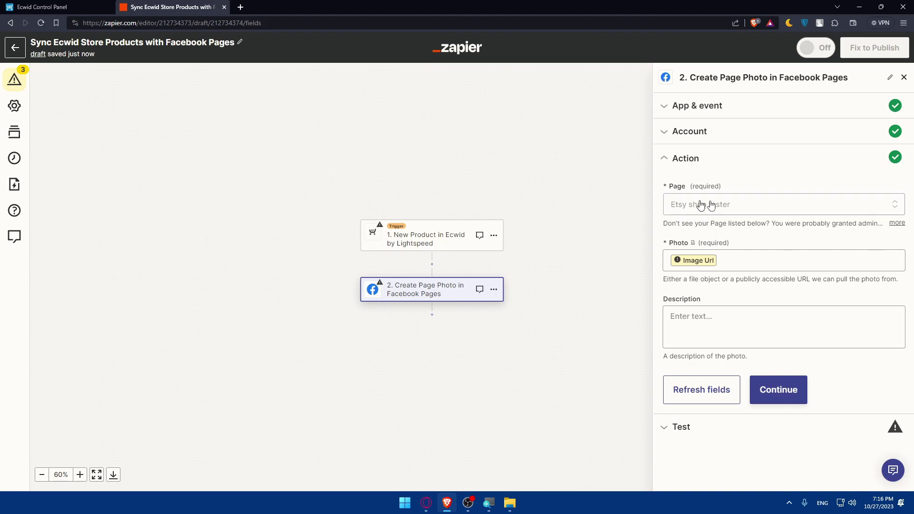
{"action": "left_click", "coordinate": [690, 263]}
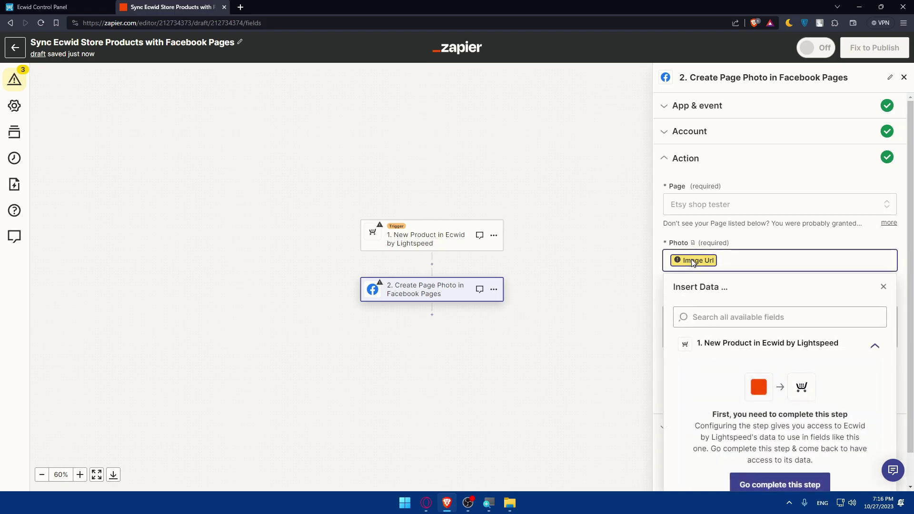
{"action": "left_click", "coordinate": [758, 248]}
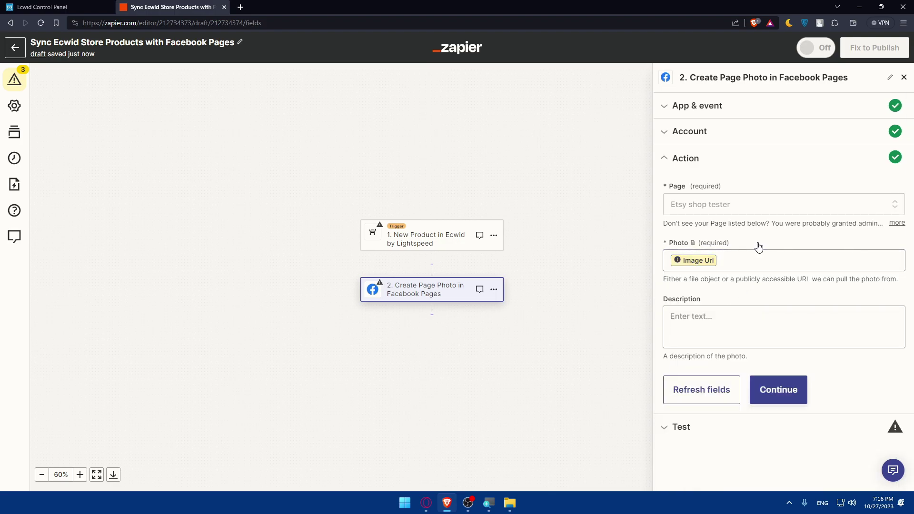
{"action": "left_click", "coordinate": [726, 328]}
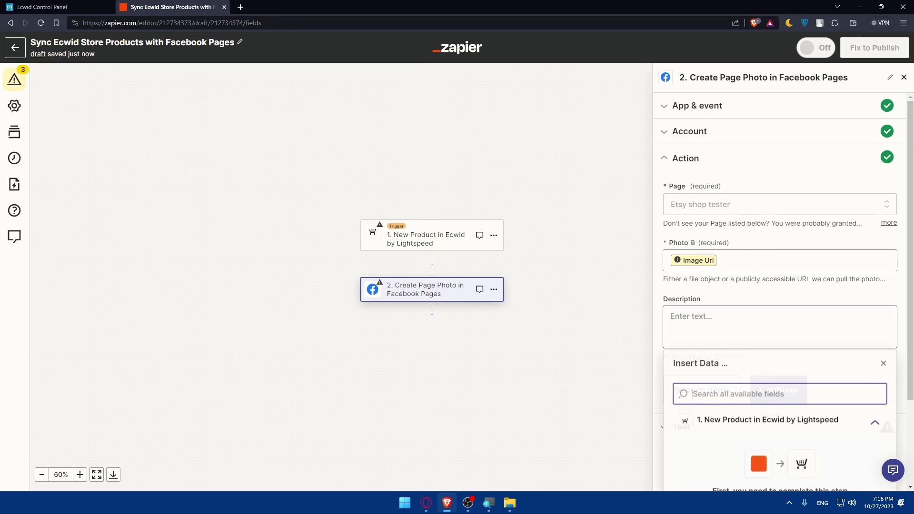
{"action": "left_click", "coordinate": [897, 287]}
Step: Test the Create Page Photo step, which fails because Photo (source) is missing
{"action": "scroll", "coordinate": [772, 363], "scroll_direction": "down", "scroll_amount": 1}
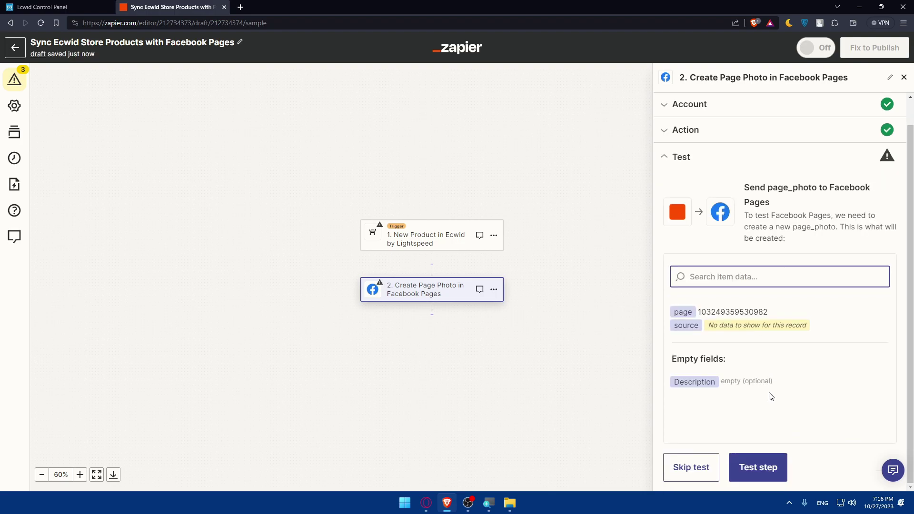
{"action": "left_click", "coordinate": [763, 467]}
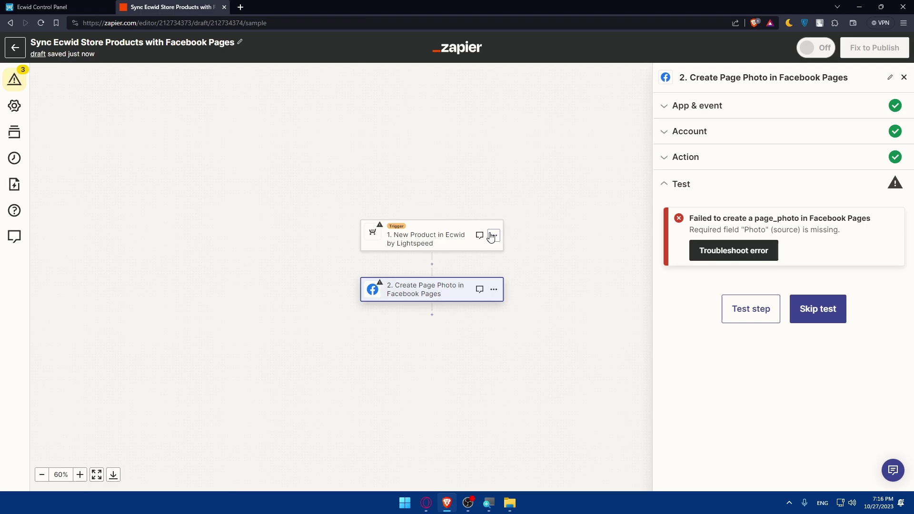
{"action": "left_click", "coordinate": [225, 8]}
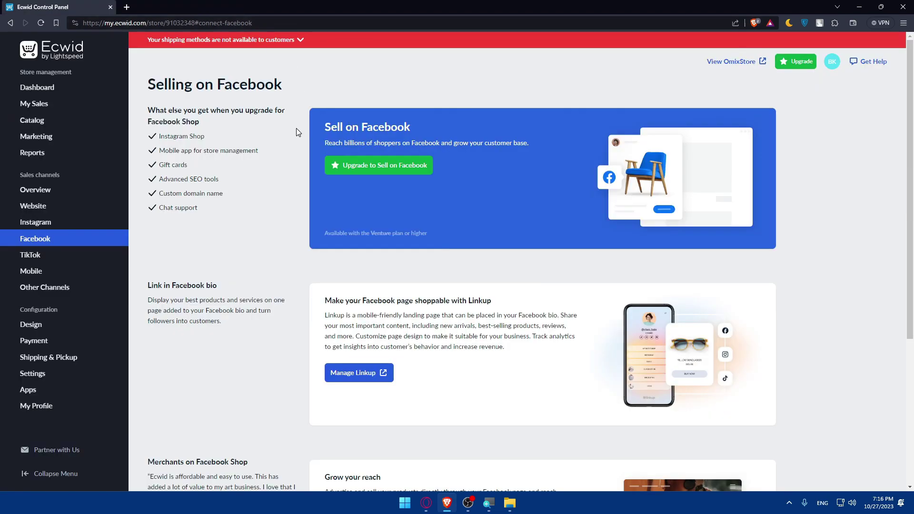